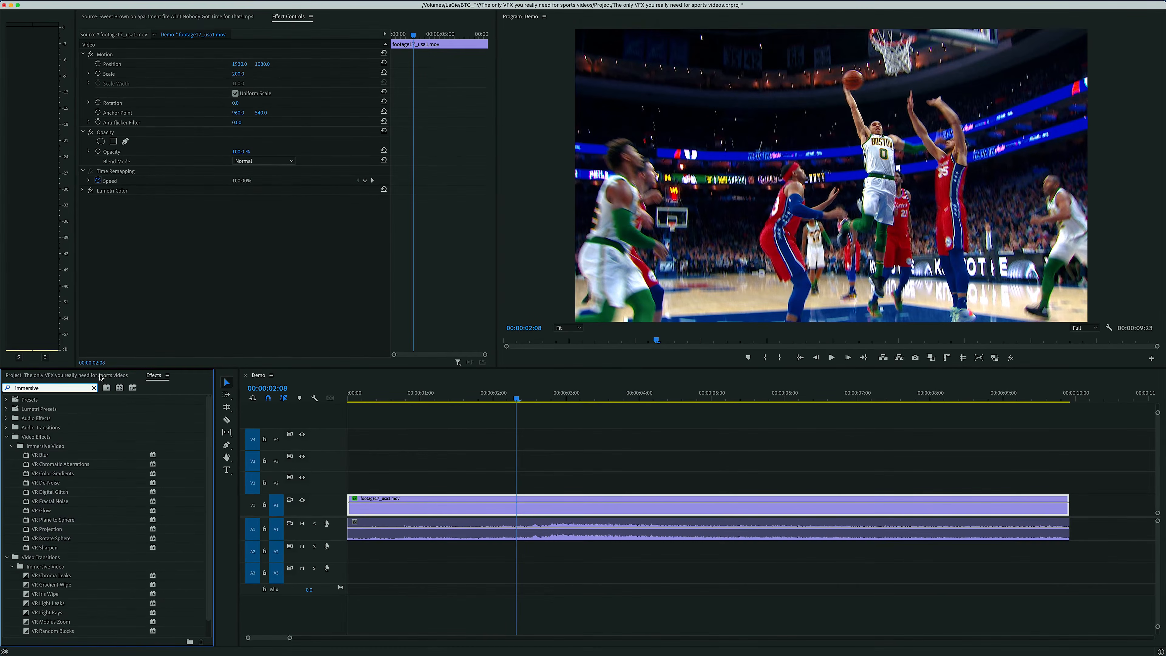
- Create an adjustment layer at 3840 x 2160, 25.00 fps and square pixels in the project
click(101, 376)
click(185, 638)
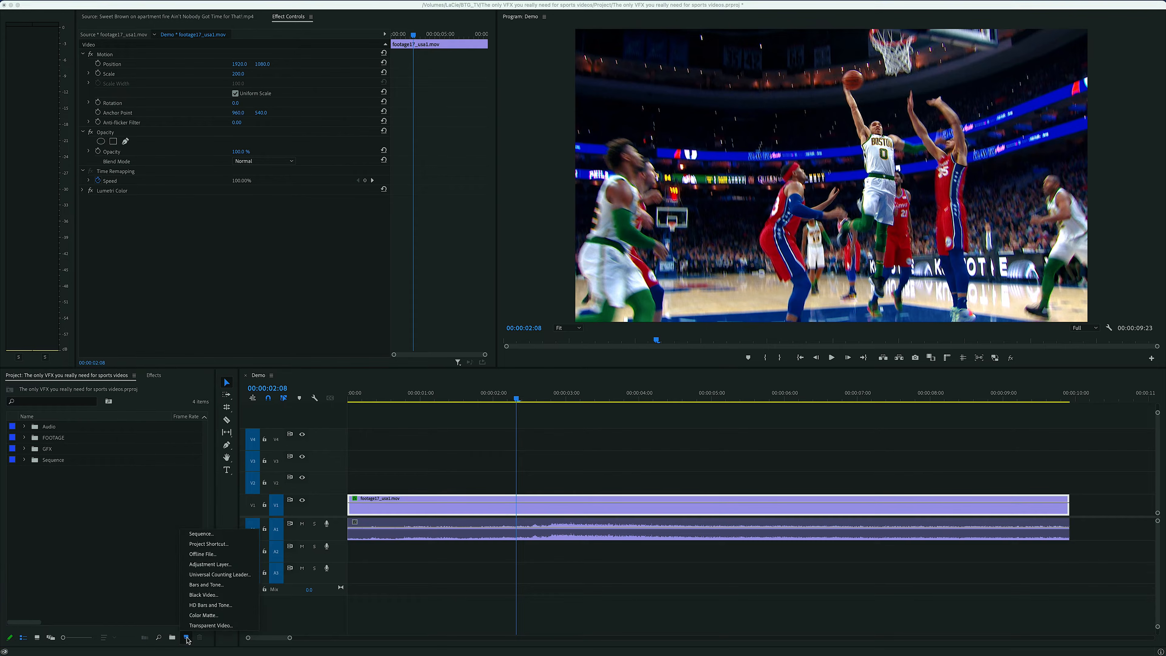
click(215, 566)
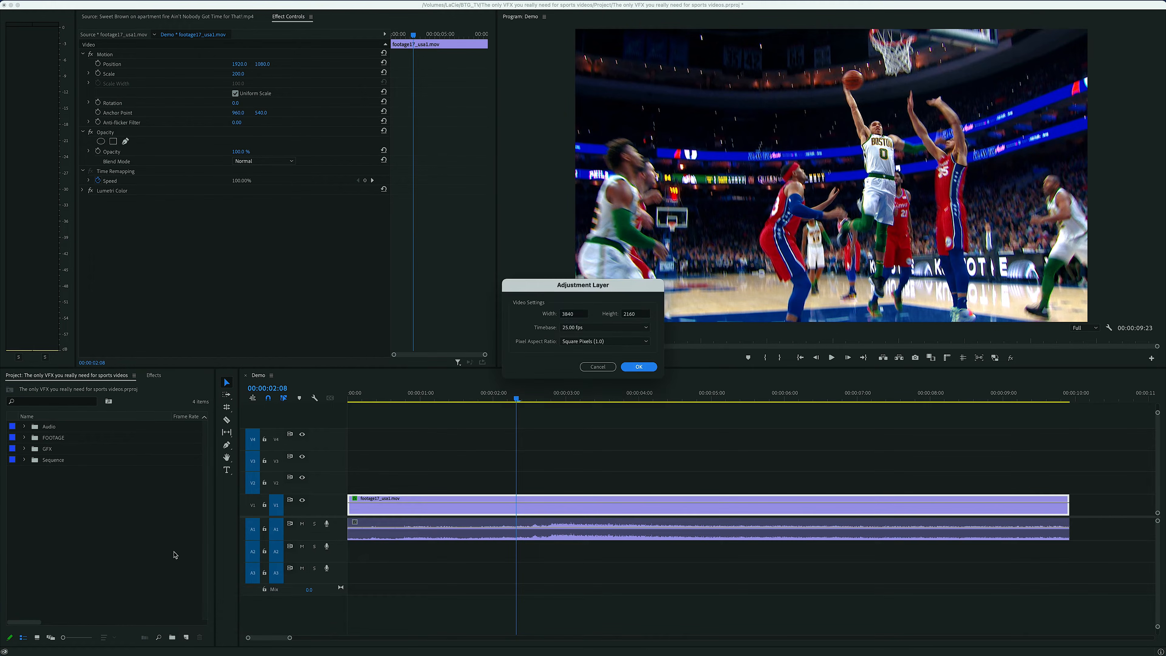
click(638, 367)
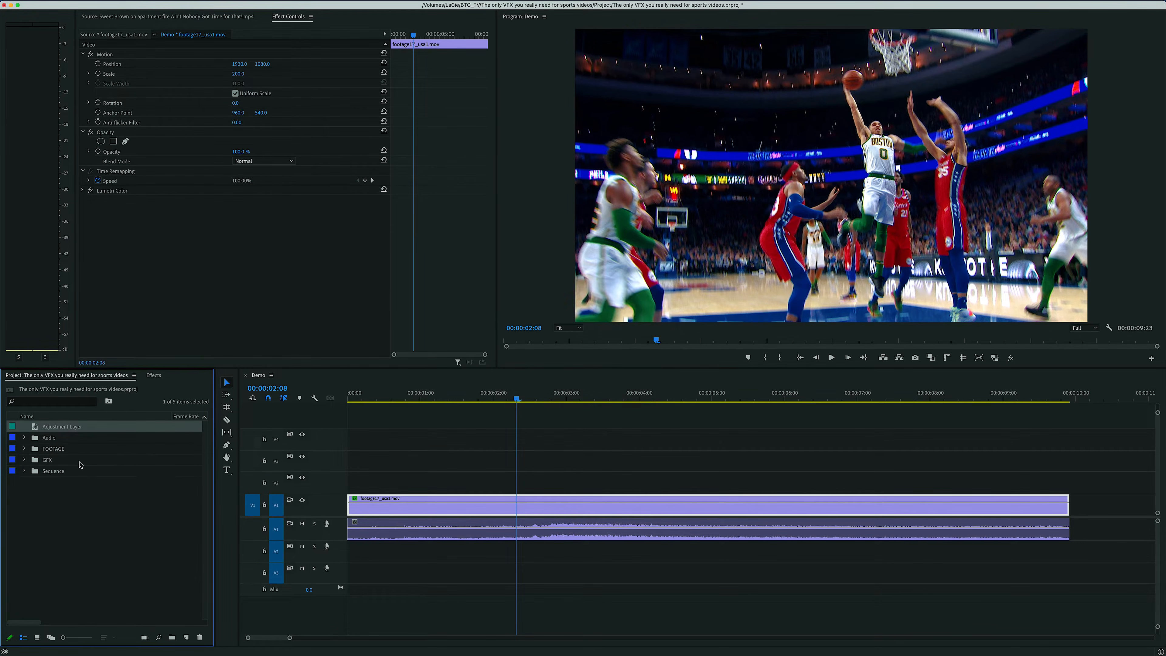
- Place the adjustment layer on V2 over the dunk around 00:00:02:15 and shorten it to about 9 frames
drag(45, 429, 515, 483)
drag(516, 396, 536, 396)
drag(542, 487, 565, 488)
drag(900, 483, 553, 481)
- Apply VR Digital Glitch to the adjustment layer and set its Distortion Rate to 0
click(153, 375)
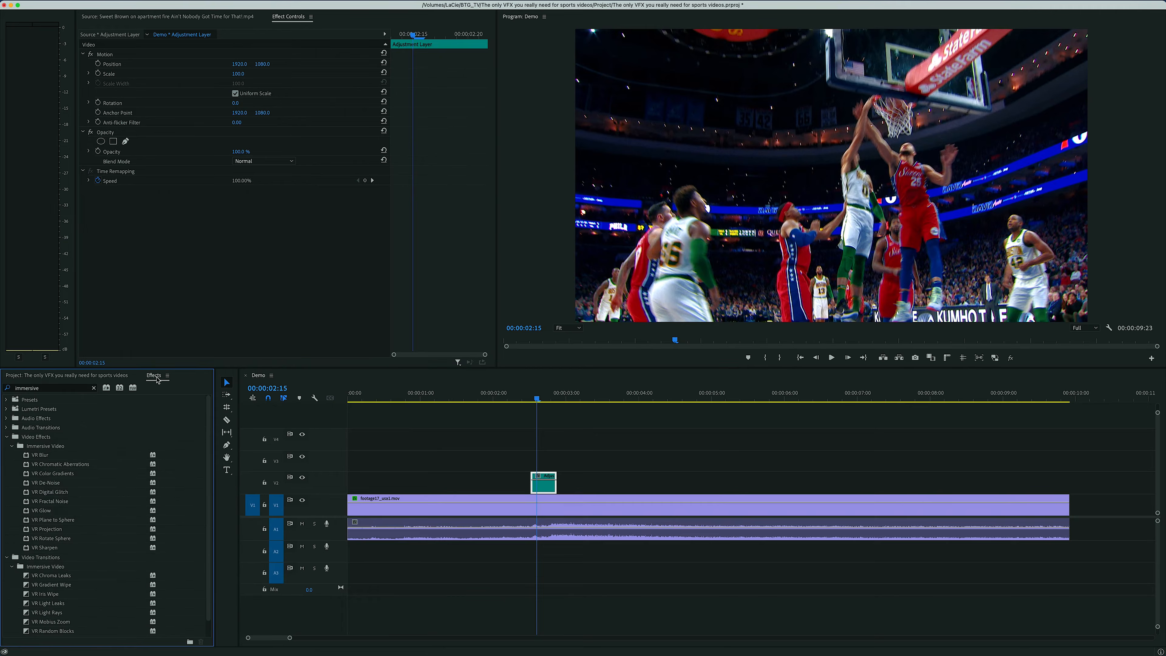
drag(46, 493, 538, 490)
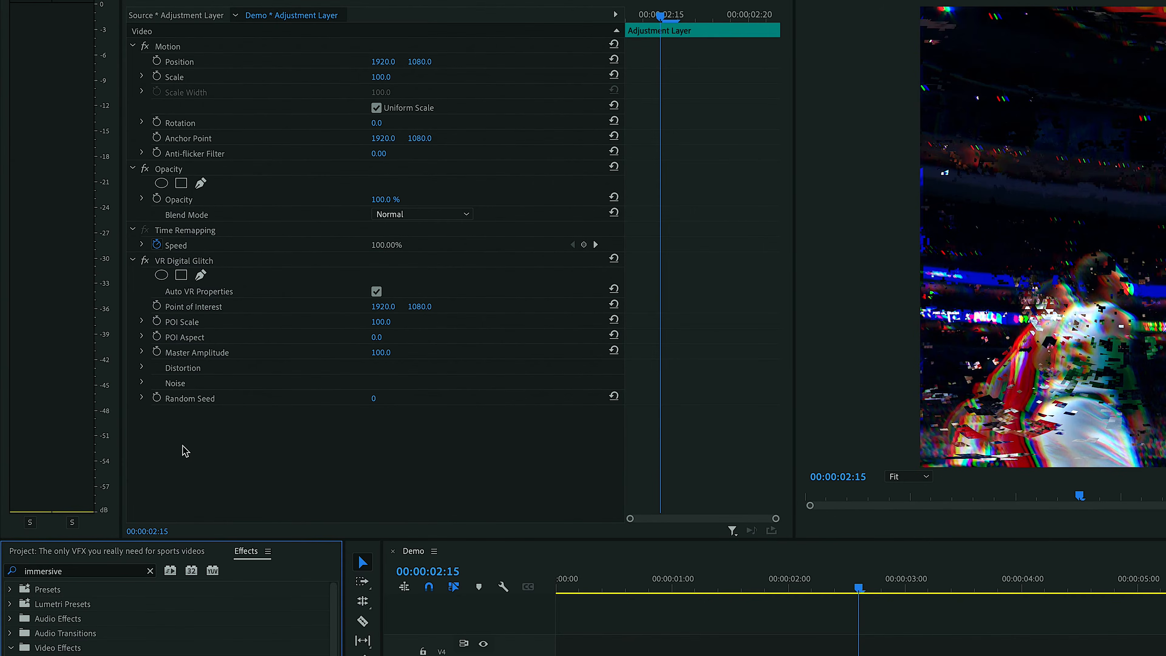
click(143, 368)
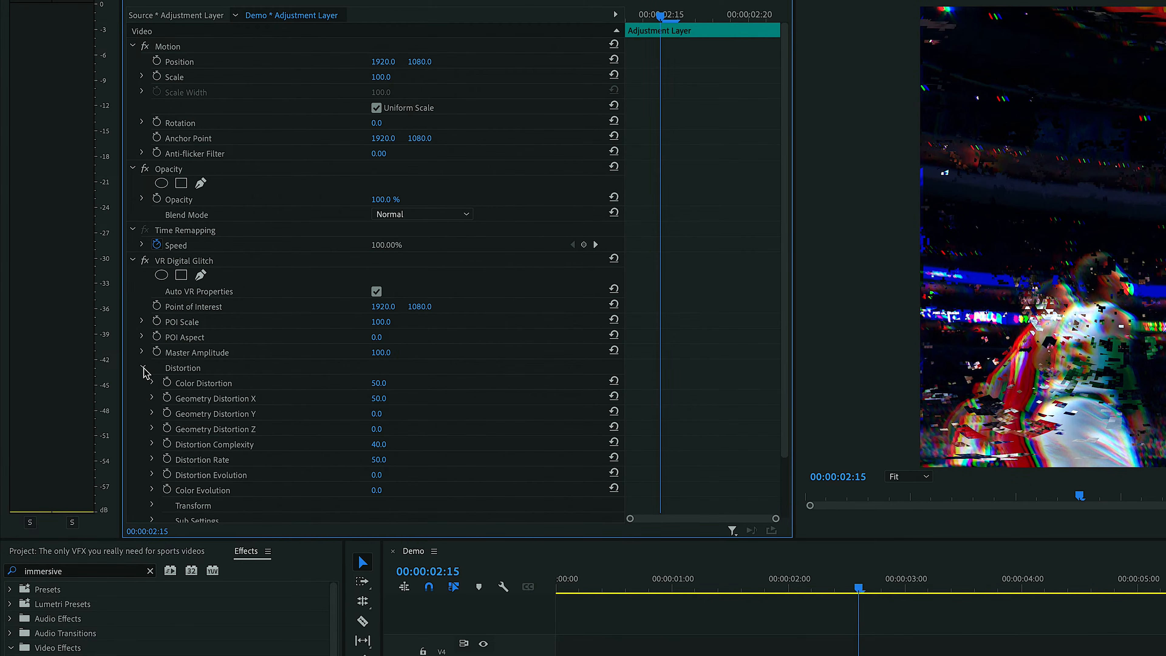
drag(381, 461, 345, 461)
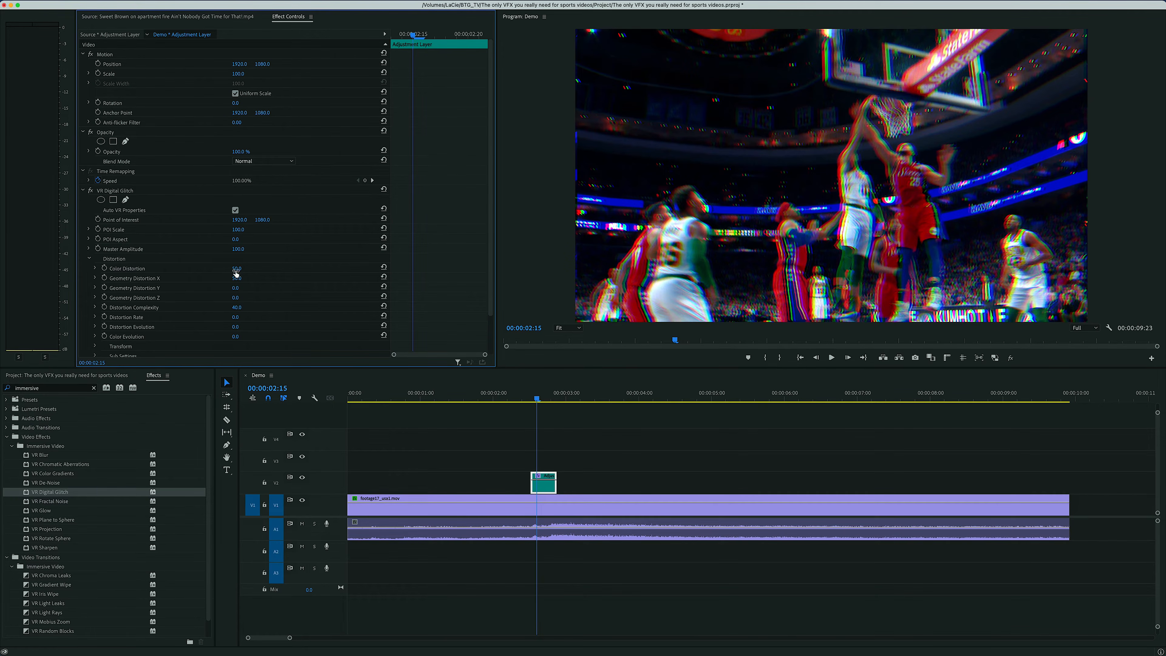
- Set the glitch's Color Distortion to 74 and raise its Color Evolution past one full turn
mouse_move(237, 268)
mouse_down()
mouse_move(202, 268)
mouse_move(280, 268)
mouse_move(231, 270)
mouse_up()
scroll(250, 276, down, 4)
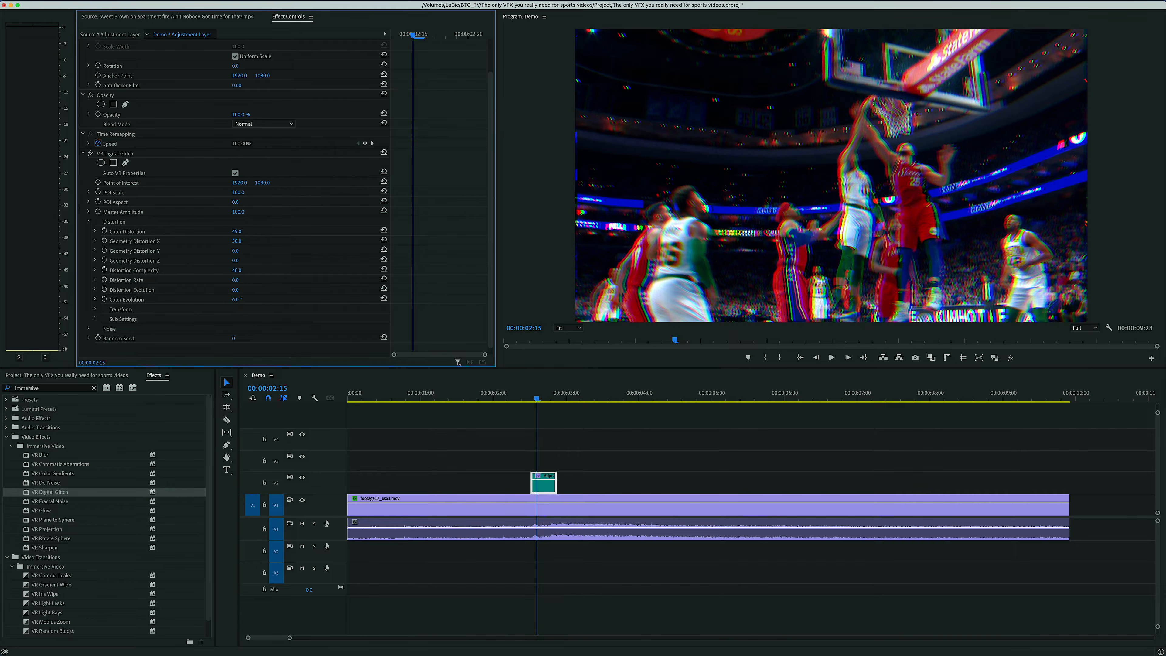
drag(238, 299, 379, 299)
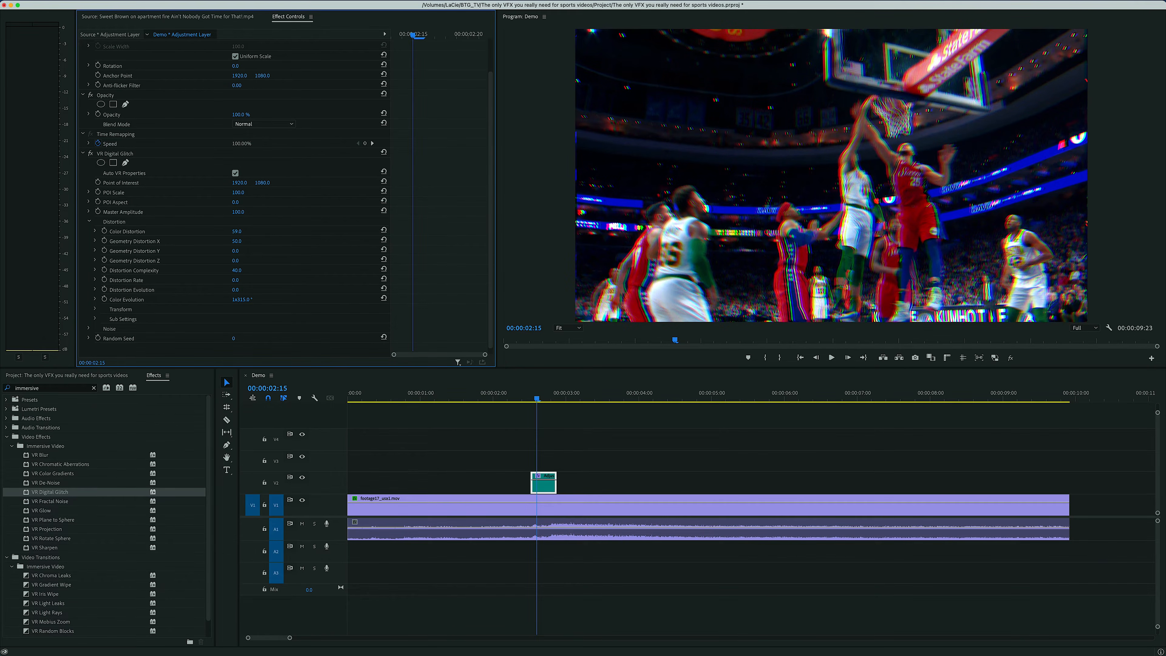
drag(236, 231, 246, 231)
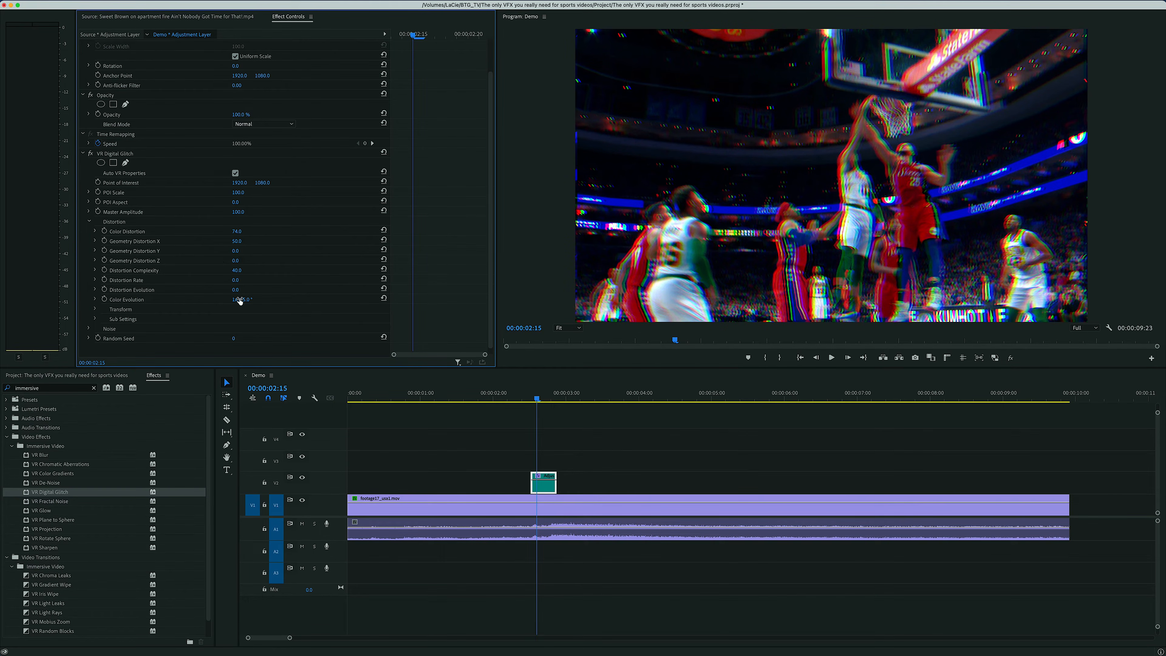
key(space)
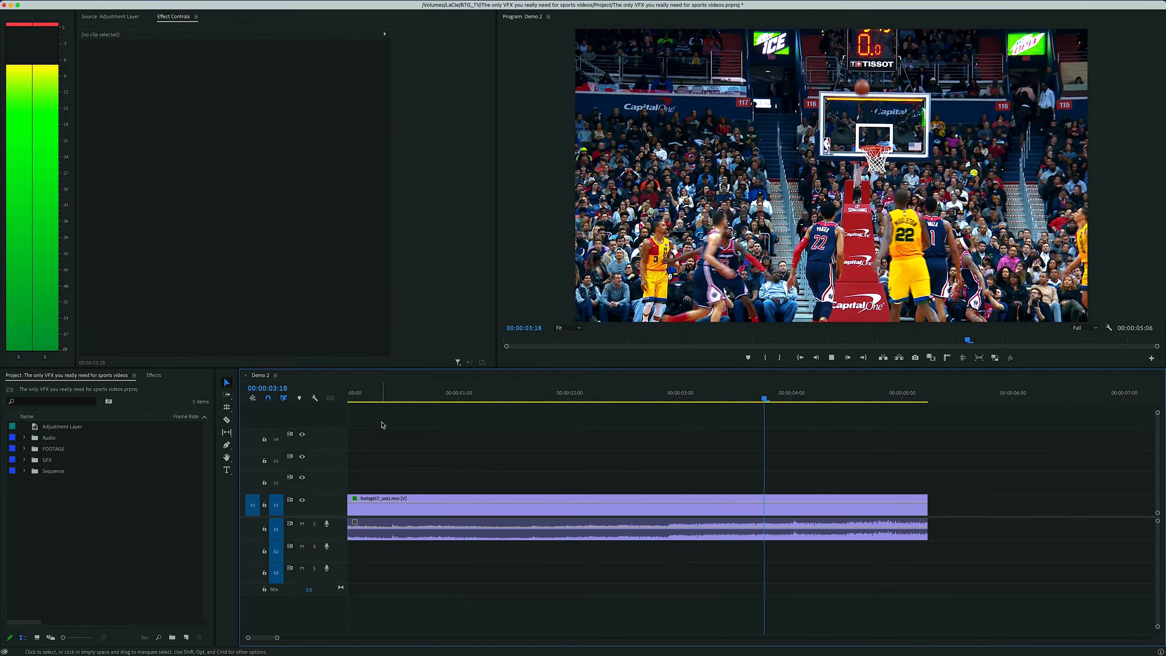
- Mark the range from 00:00:01:09 to 00:00:02:05 in the Demo 2 sequence and extract it, closing the gap
click(472, 400)
drag(473, 402, 596, 398)
key(i)
key(o)
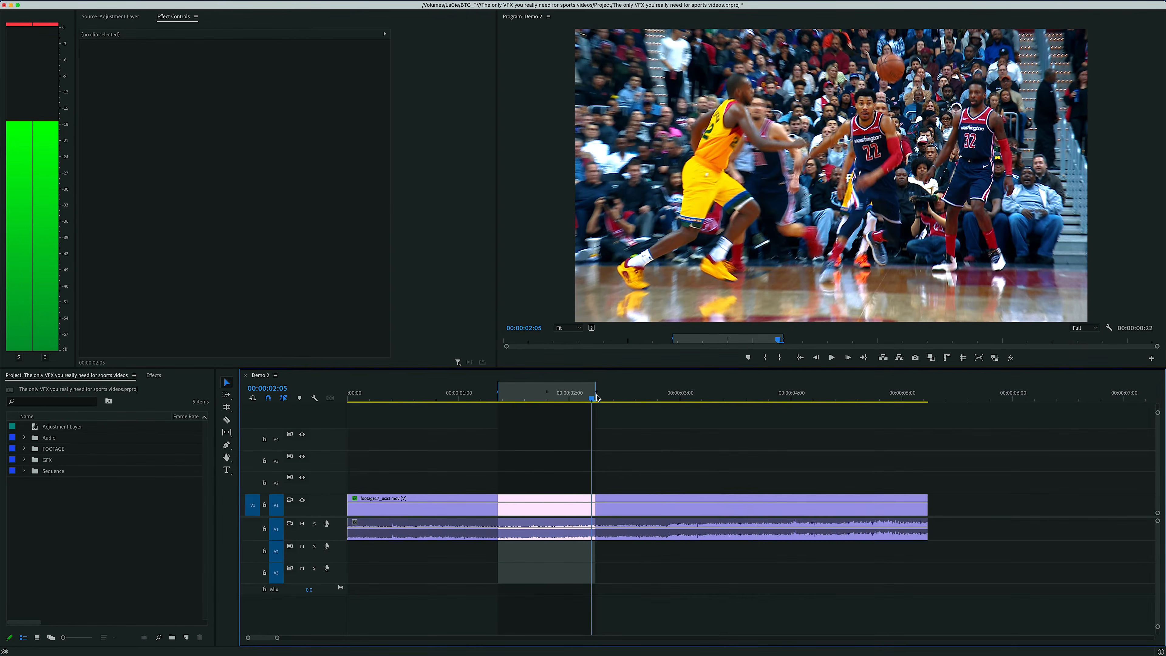
key(apostrophe)
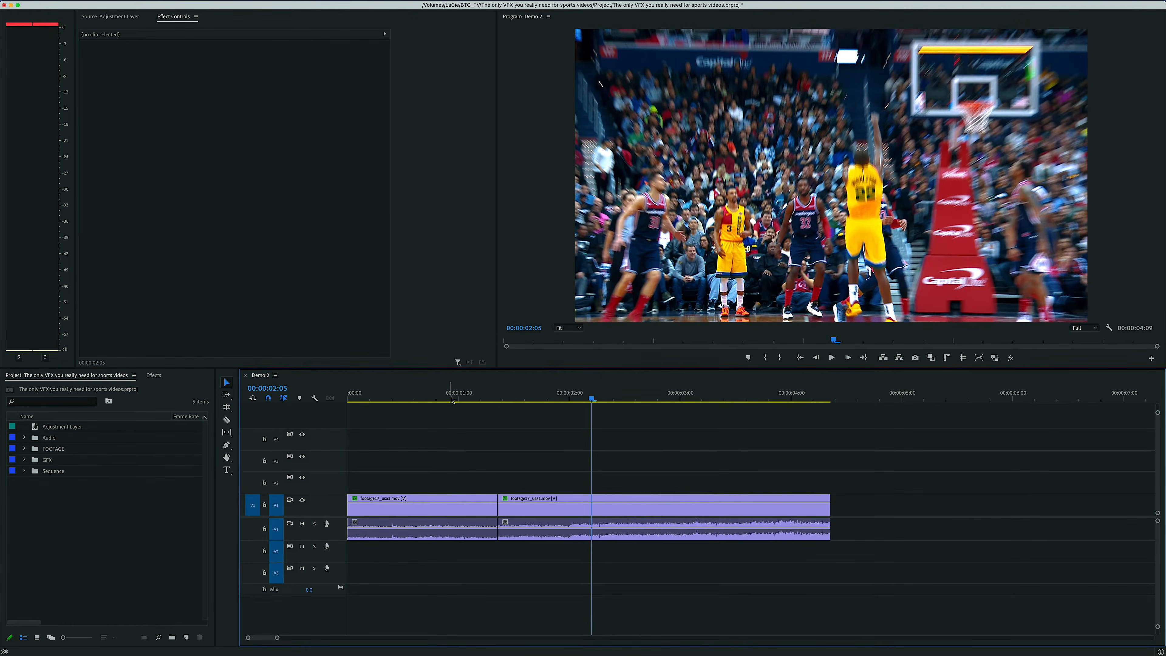
- Review the shortened sequence and place the adjustment layer on V2 across the cut, starting at about 00:00:01:00
drag(434, 399, 370, 398)
key(space)
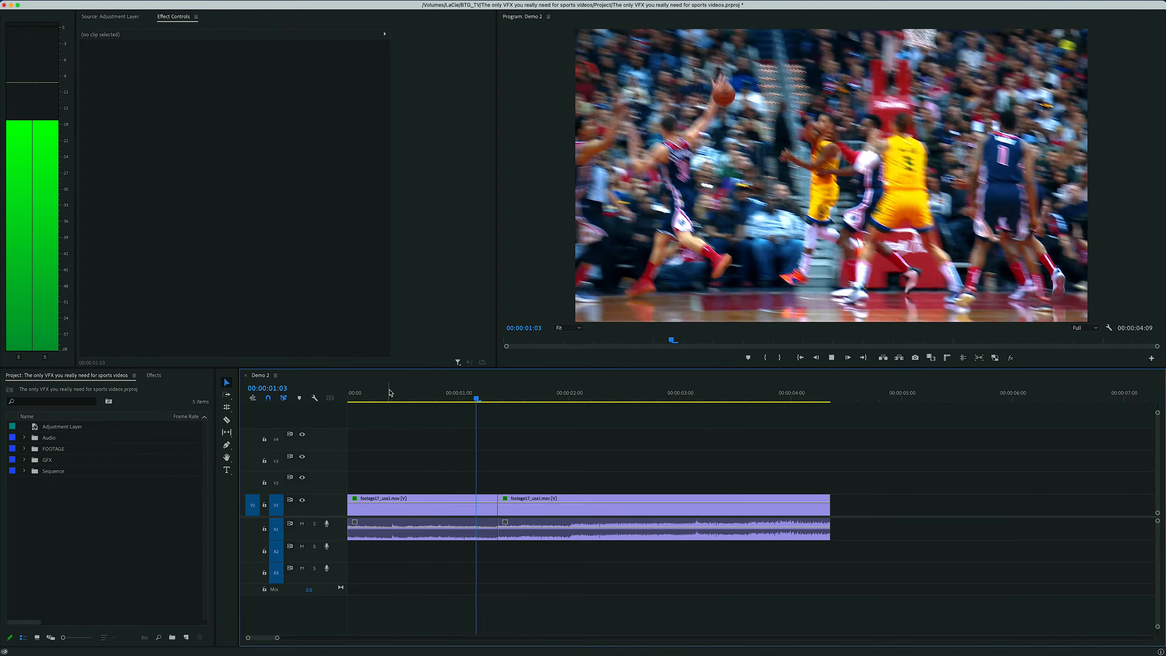
click(385, 395)
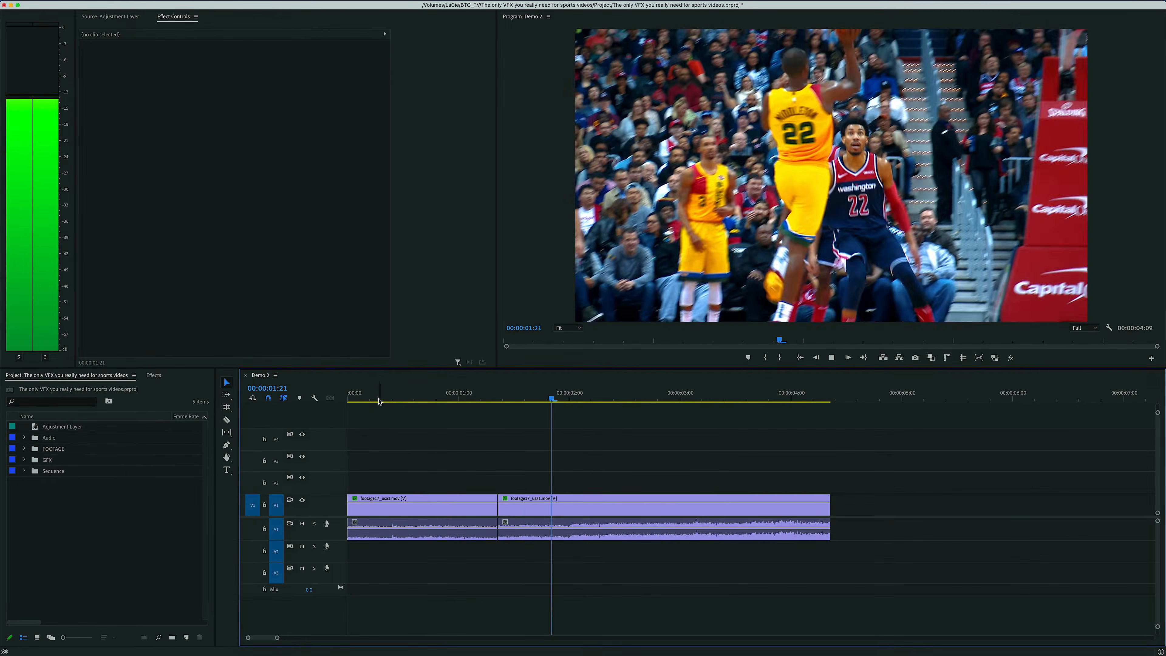
key(space)
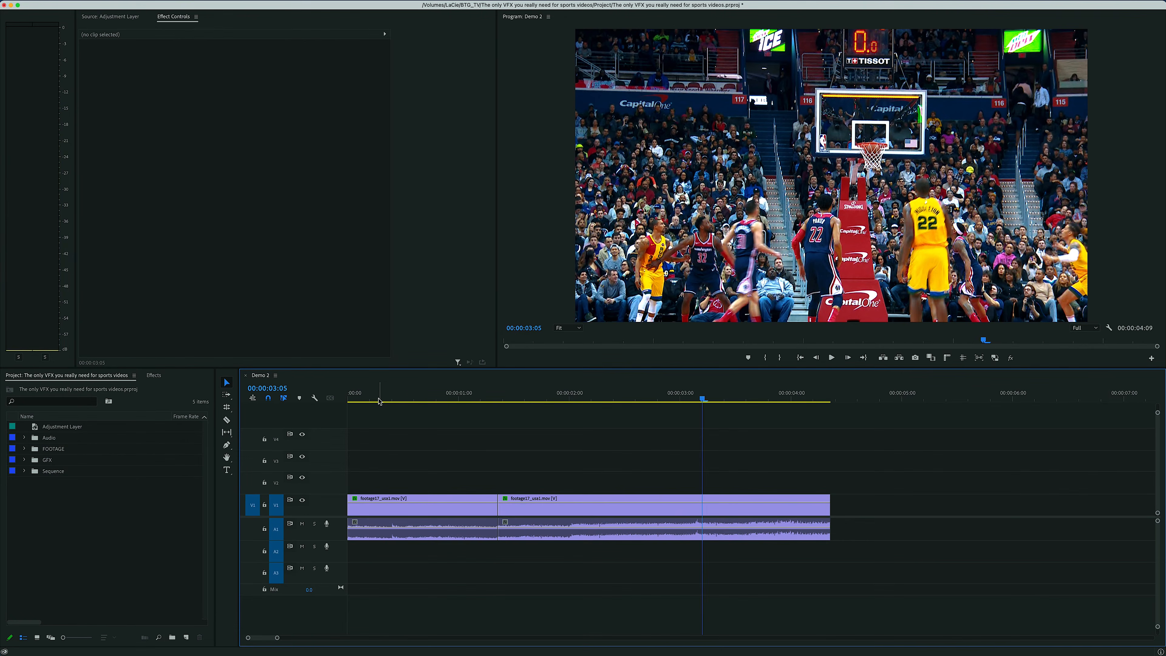
click(37, 429)
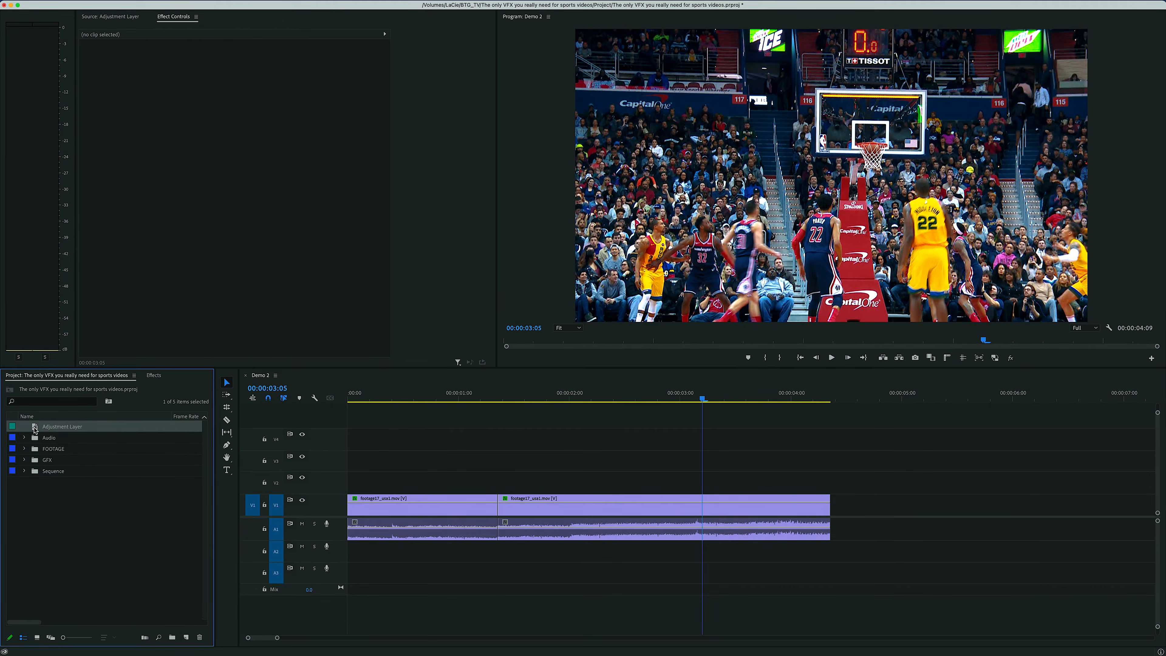
drag(55, 429, 461, 482)
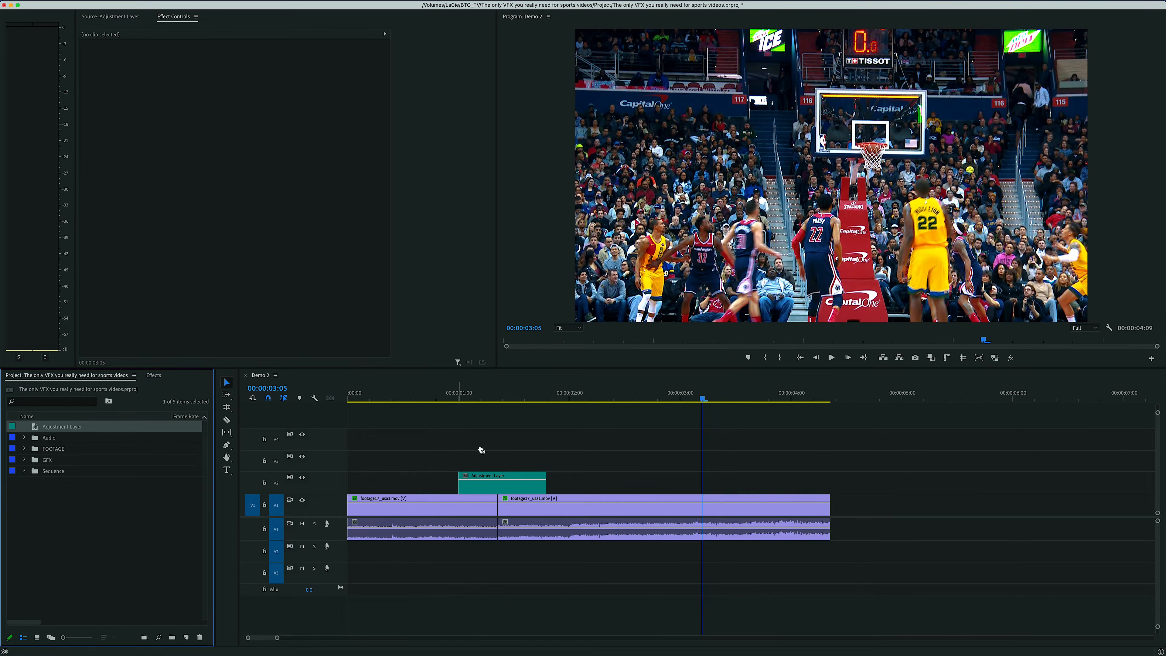
- Apply VR Digital Glitch to the adjustment layer over the cut and set its Distortion Rate to 0
click(155, 376)
drag(31, 491, 460, 488)
click(487, 491)
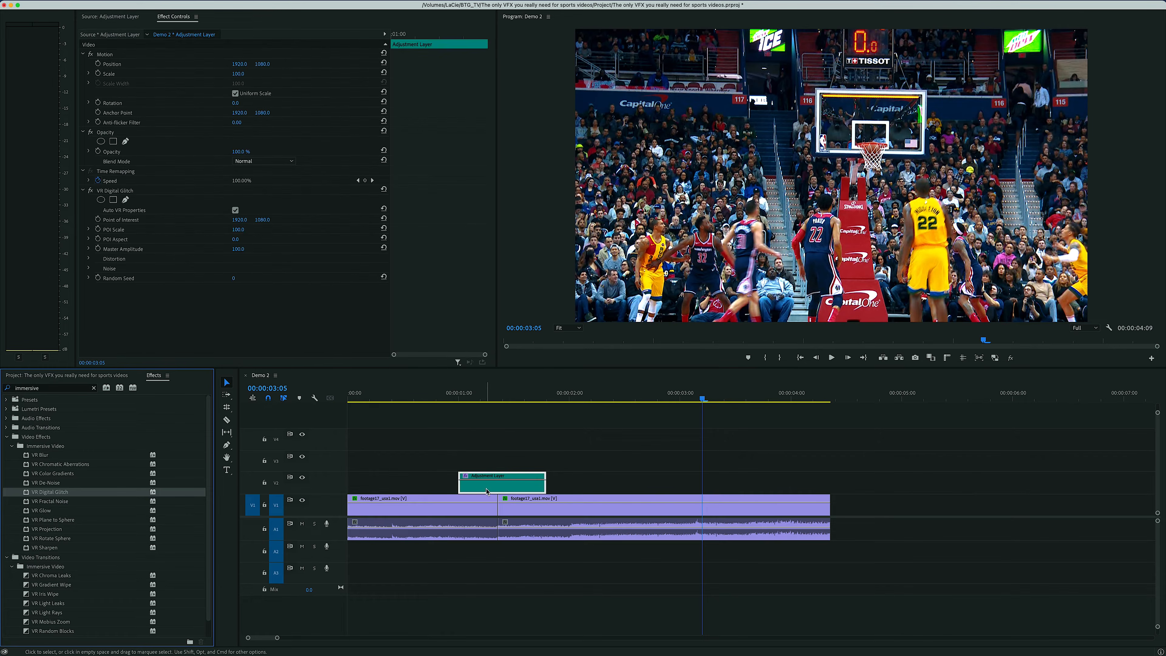
click(89, 258)
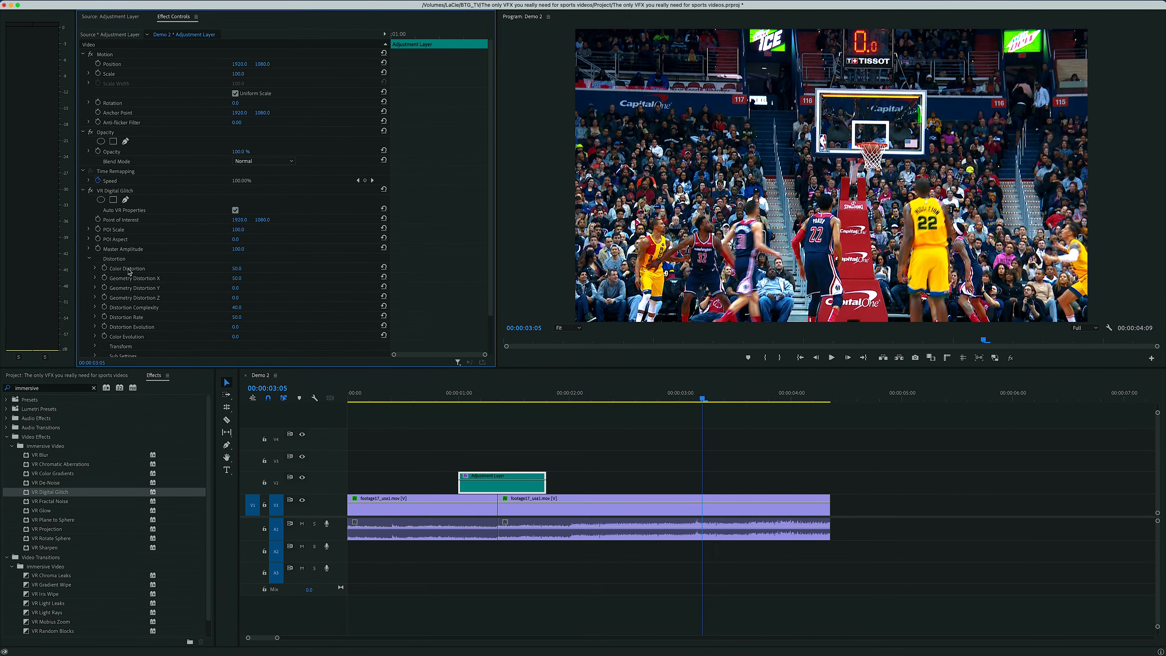
scroll(278, 313, down, 3)
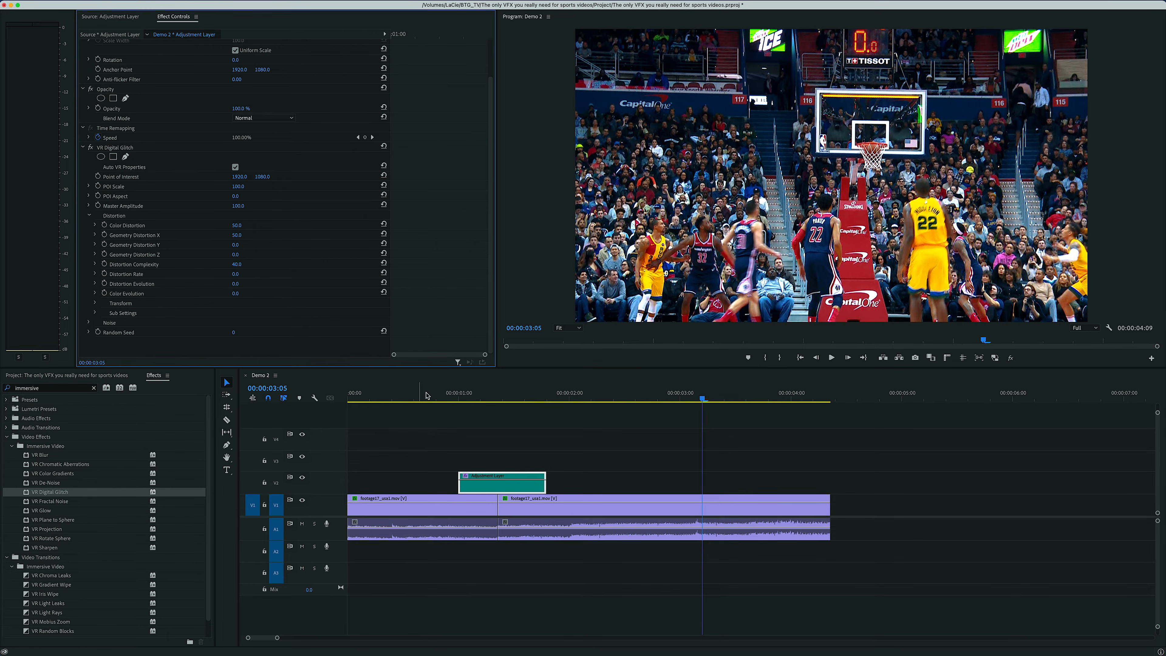
- Split the adjustment layer at the clip cut at 00:00:01:09
click(500, 400)
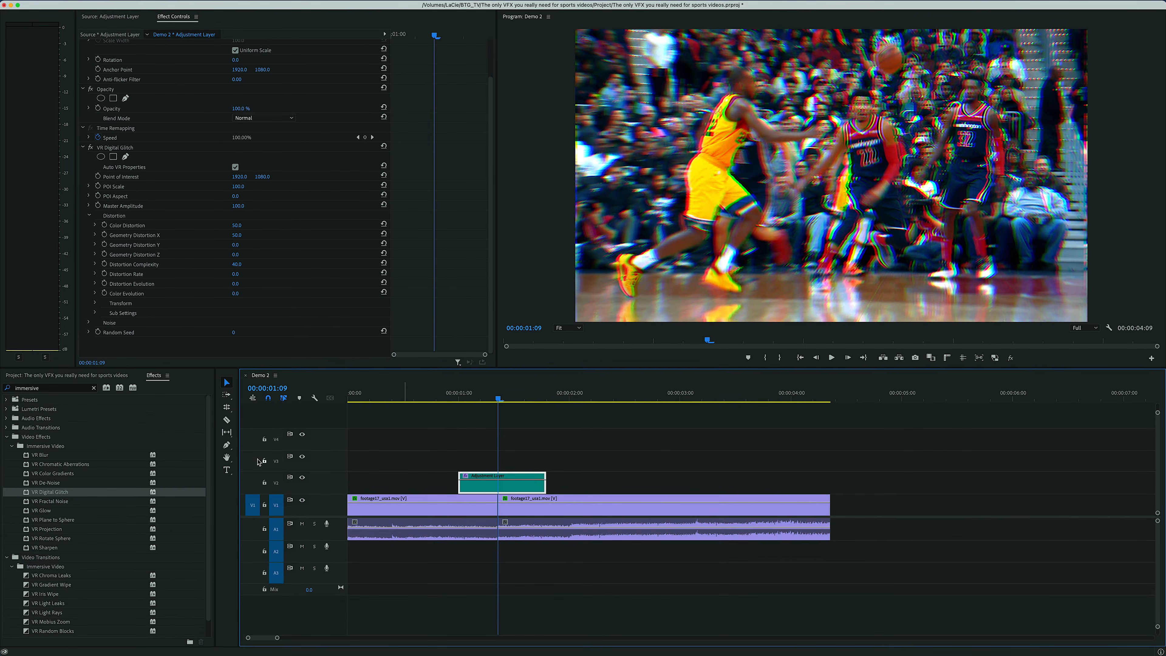
click(227, 422)
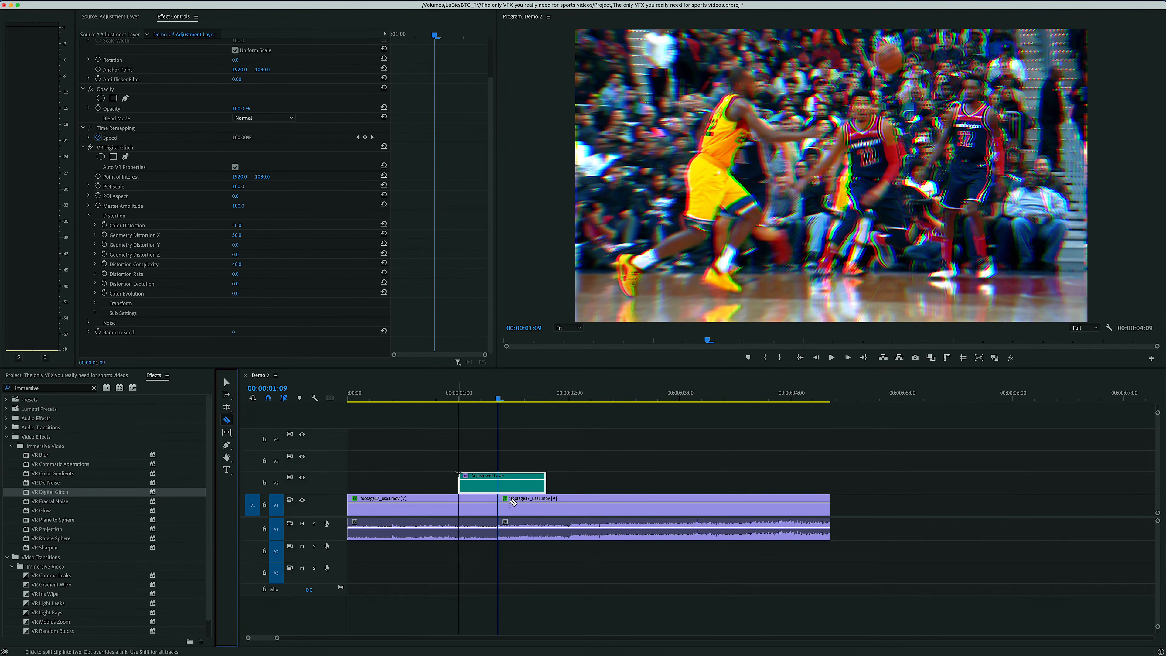
click(502, 484)
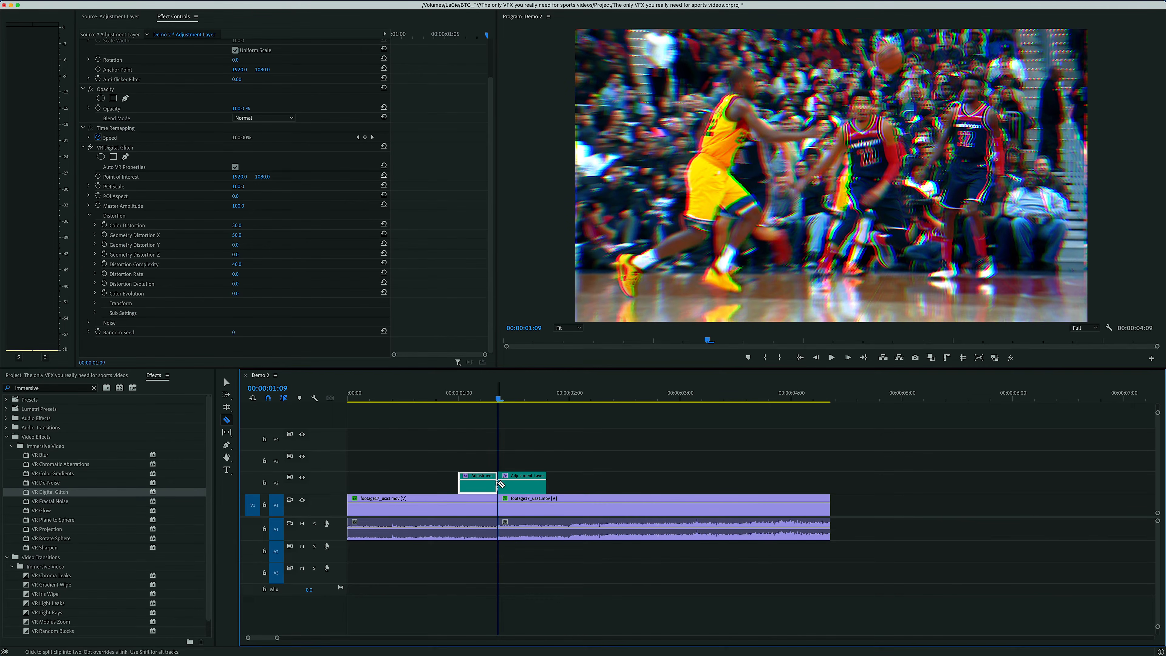
- Trim the start of the first adjustment layer piece to about 00:00:01:04 and set its Color Distortion to 75
click(480, 400)
key(v)
drag(461, 482, 476, 482)
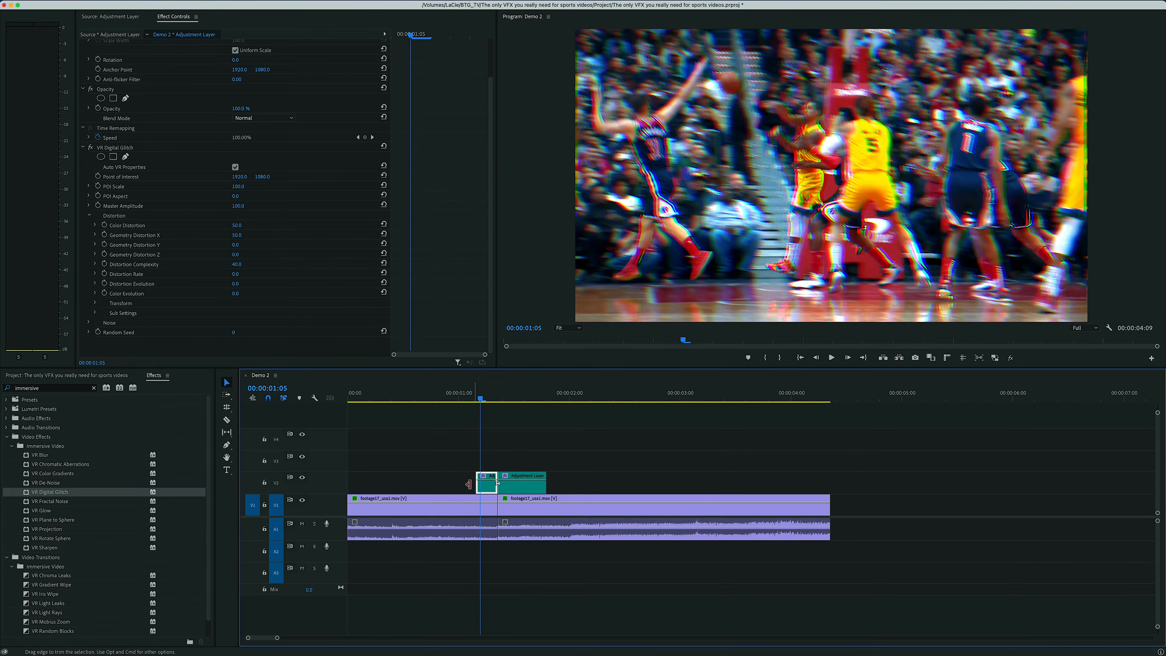
drag(239, 226, 247, 226)
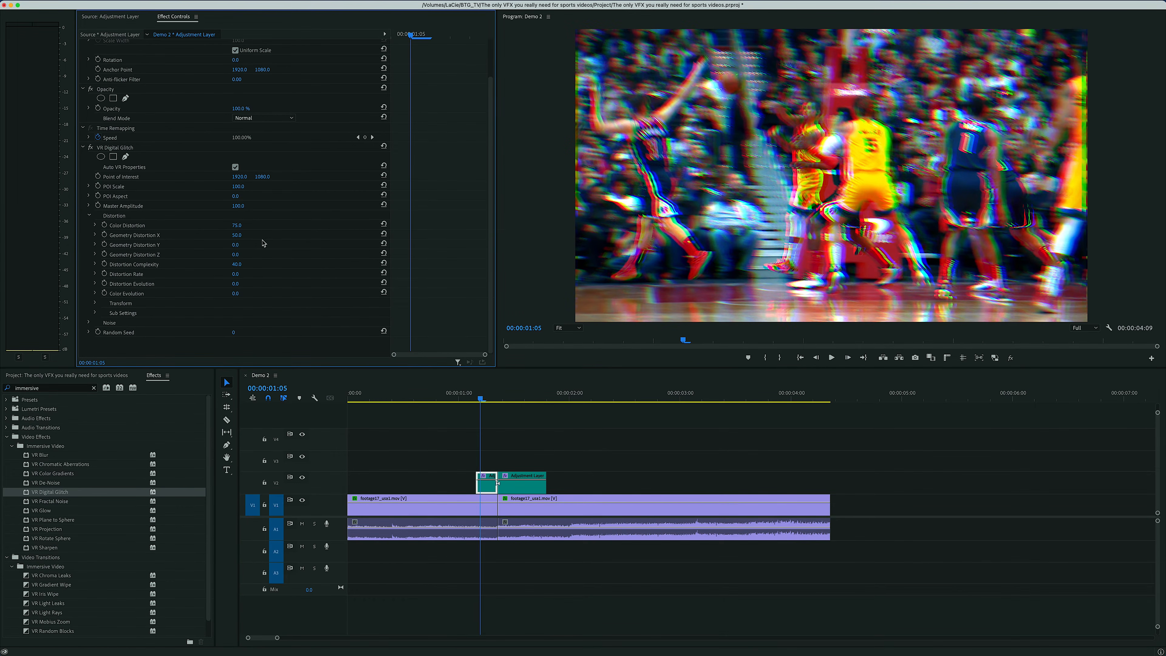
- On the adjustment layer piece after the cut, set Color Distortion to 100, raise Color Evolution, and play back the sequence
click(517, 398)
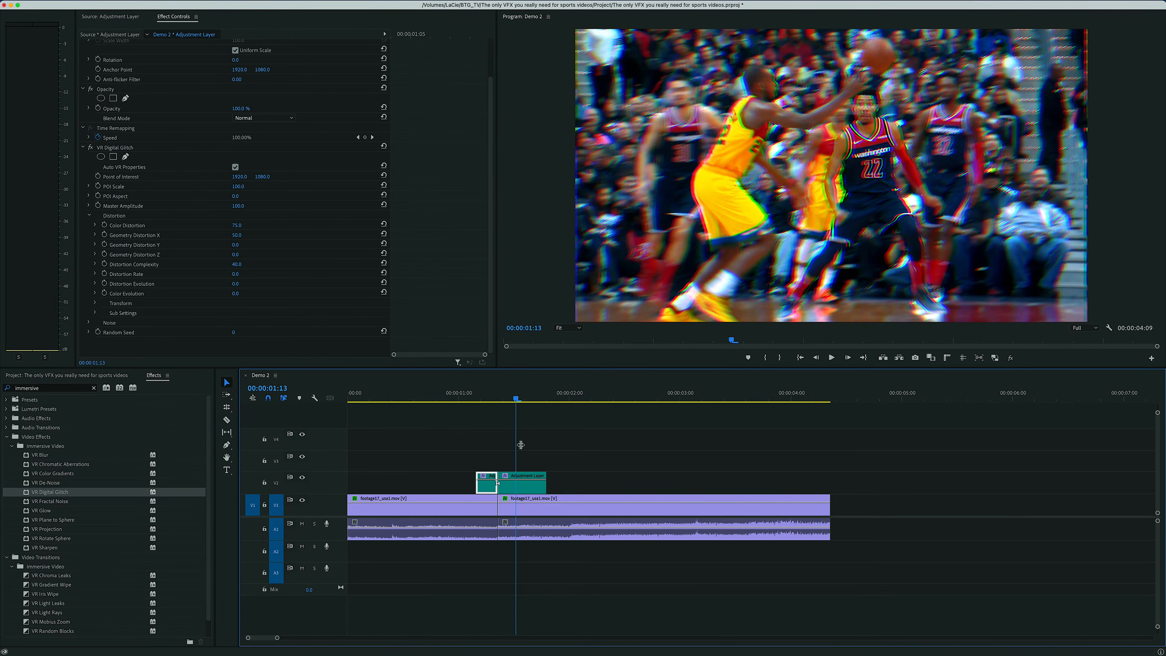
click(523, 484)
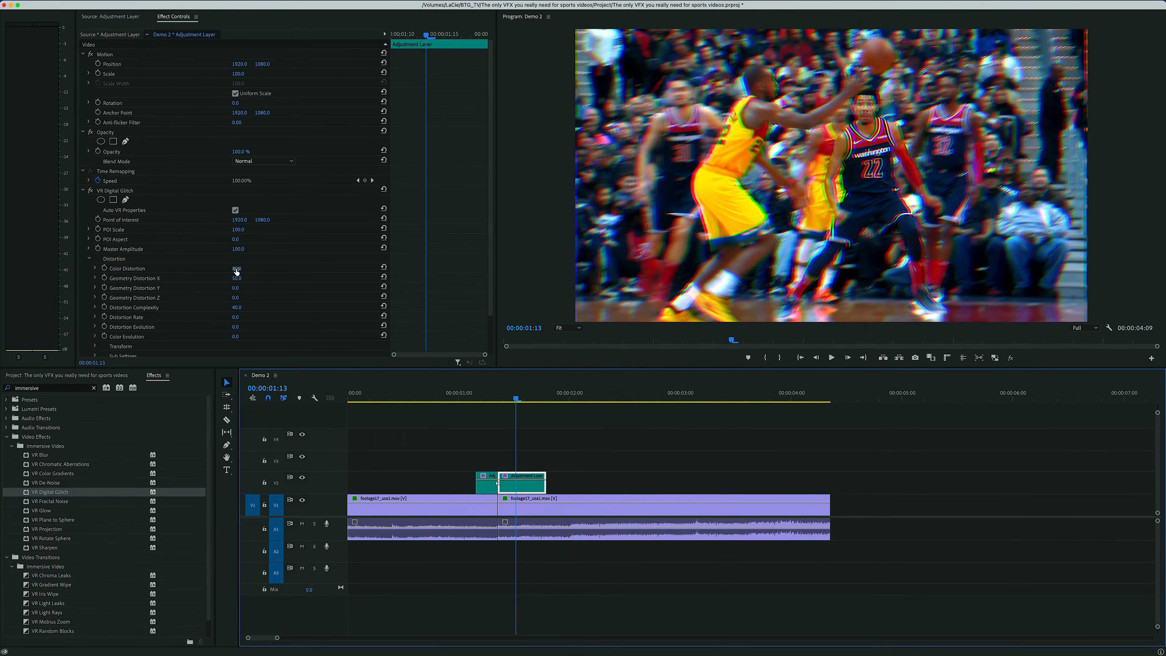
drag(237, 271, 247, 272)
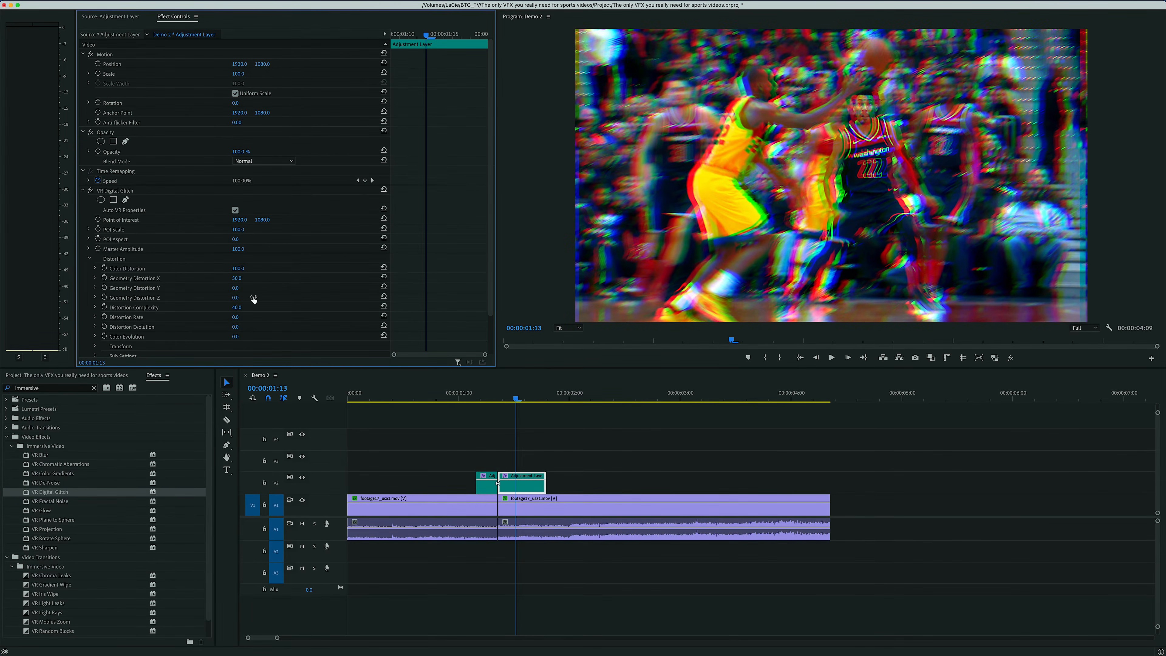
scroll(257, 305, down, 3)
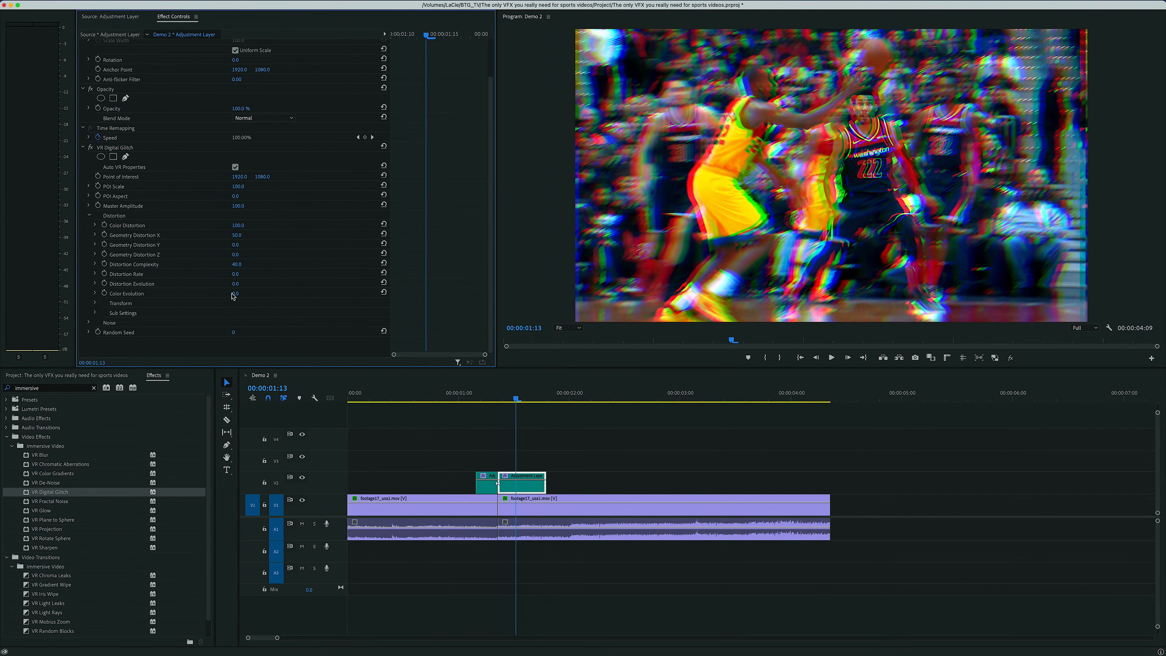
drag(236, 293, 301, 293)
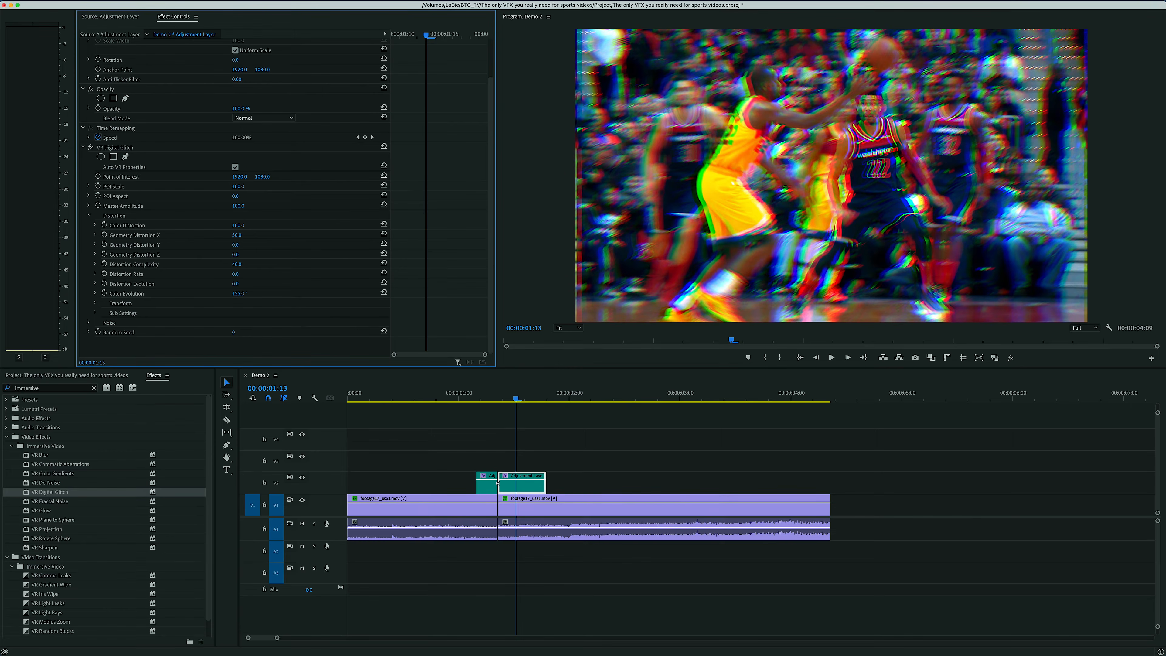
click(356, 399)
key(space)
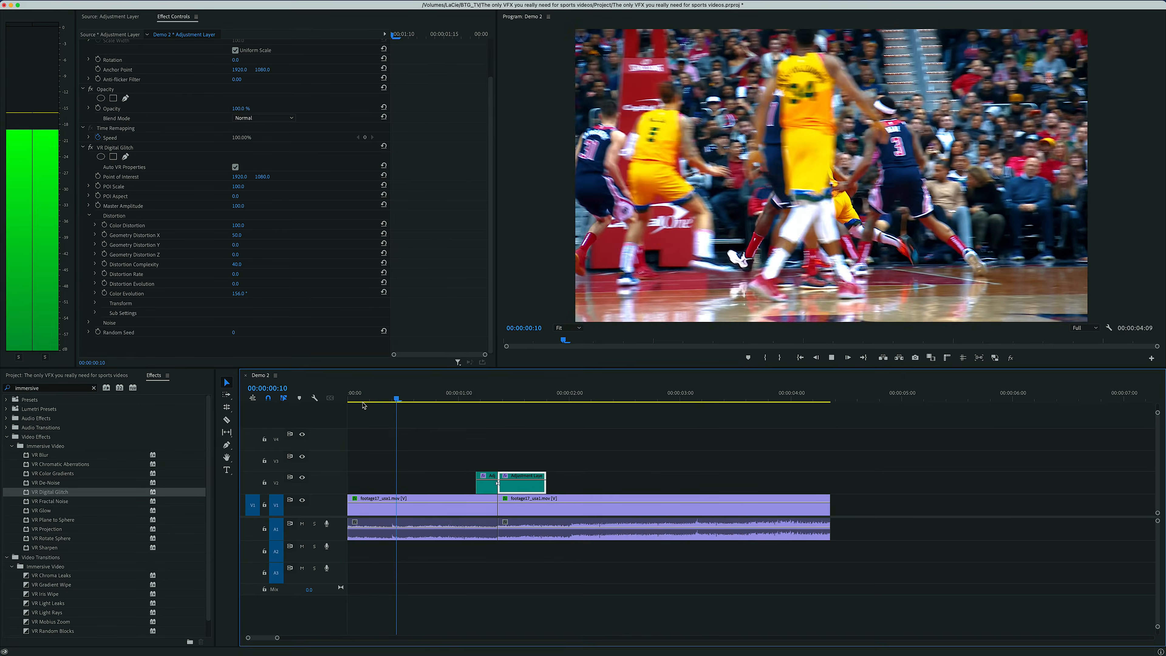